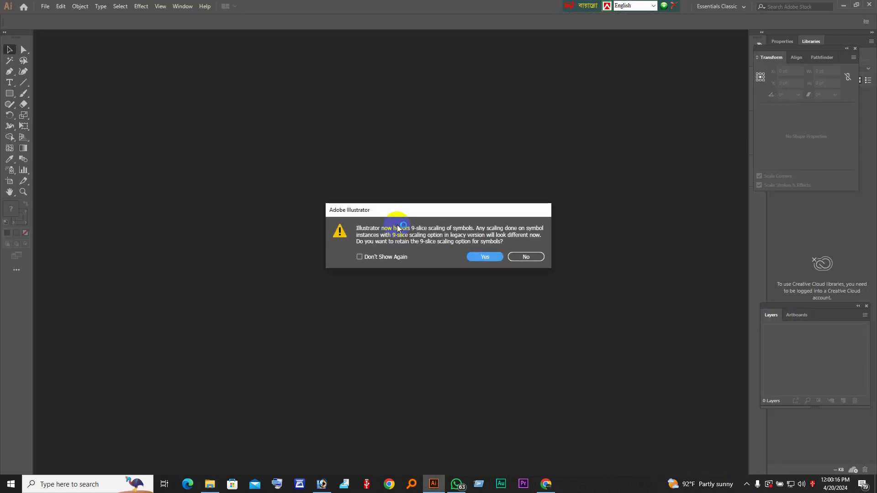
Retain the 9-slice scaling option for symbols while opening the driving school flyer.
click(486, 257)
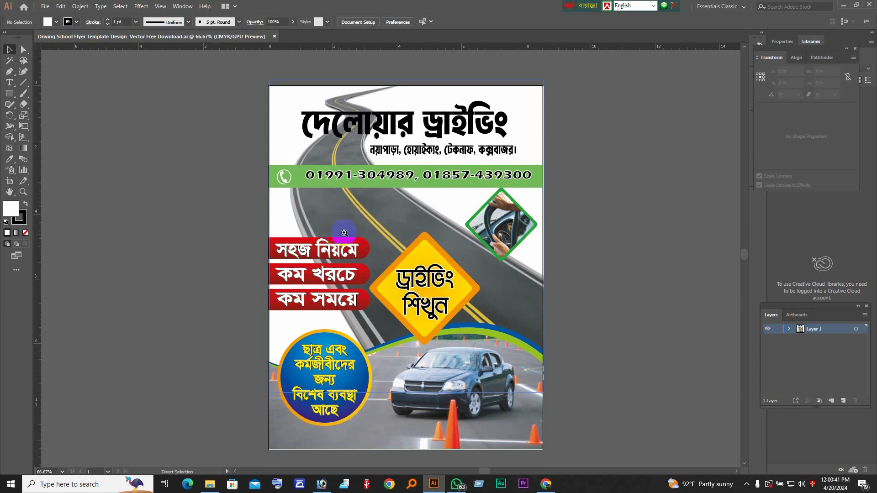
Examine the upper part of the flyer, including the heading, address line, phone banner and road artwork.
ctrl+click(430, 170)
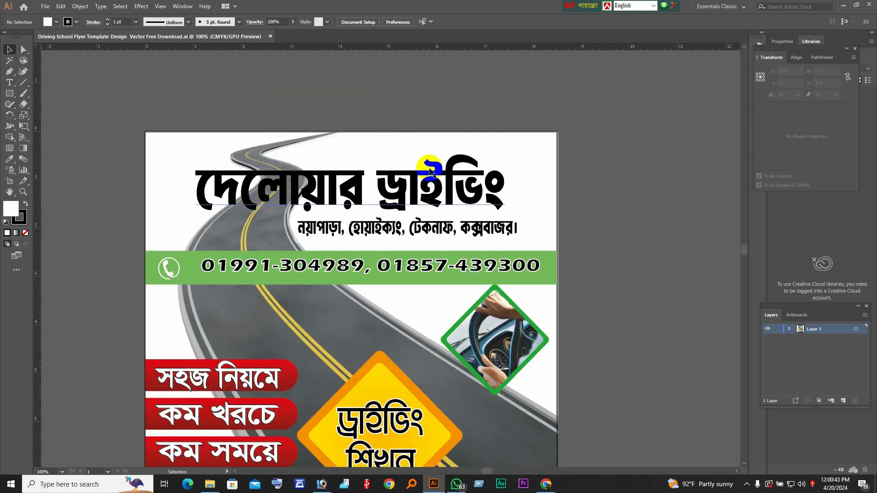
scroll(380, 220, down, 3)
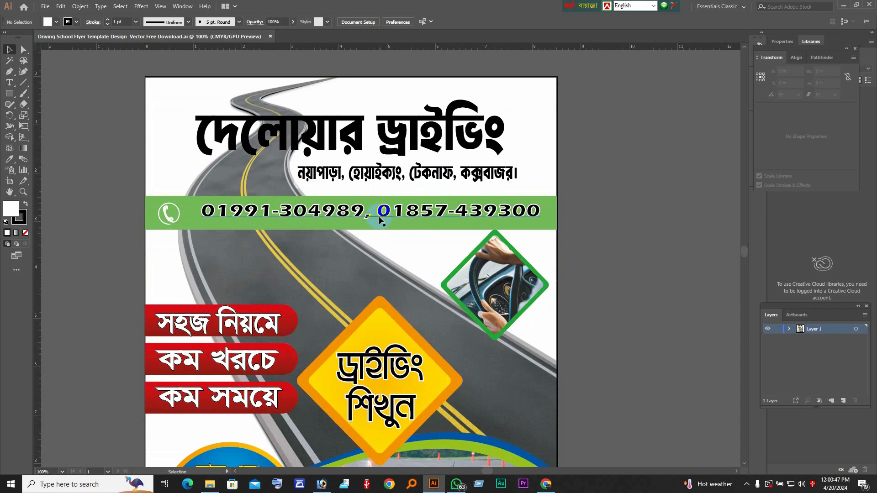
scroll(352, 253, up, 2)
scroll(350, 269, down, 5)
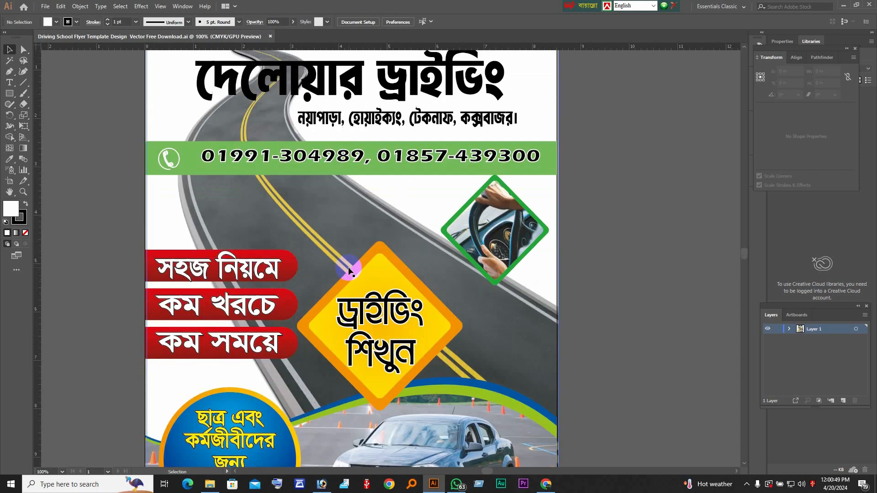
scroll(350, 268, up, 5)
scroll(350, 272, up, 2)
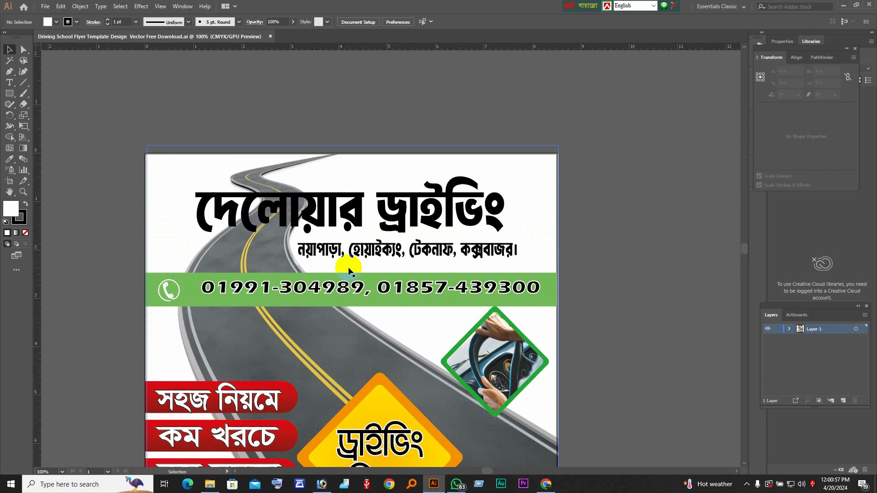
scroll(349, 271, down, 2)
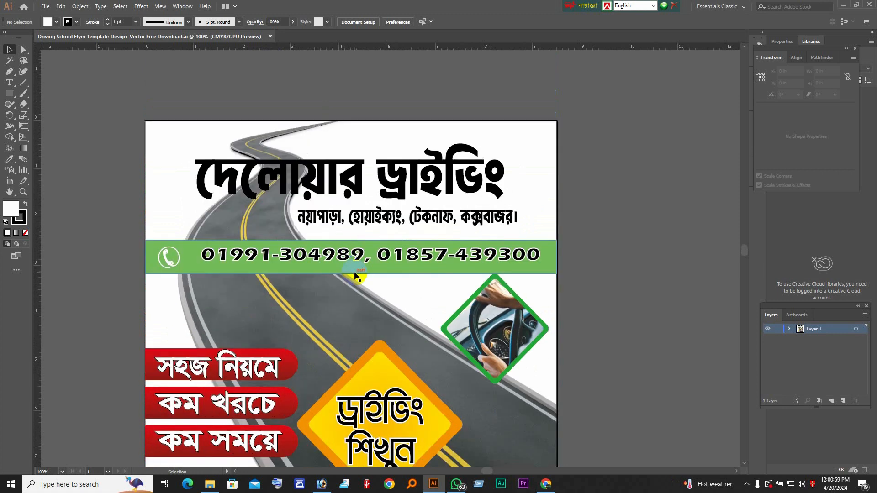
Switch text input to Bijoy Classic and set the flyer heading's font to FN Shorif Opekkha Bijoy2003.
click(315, 188)
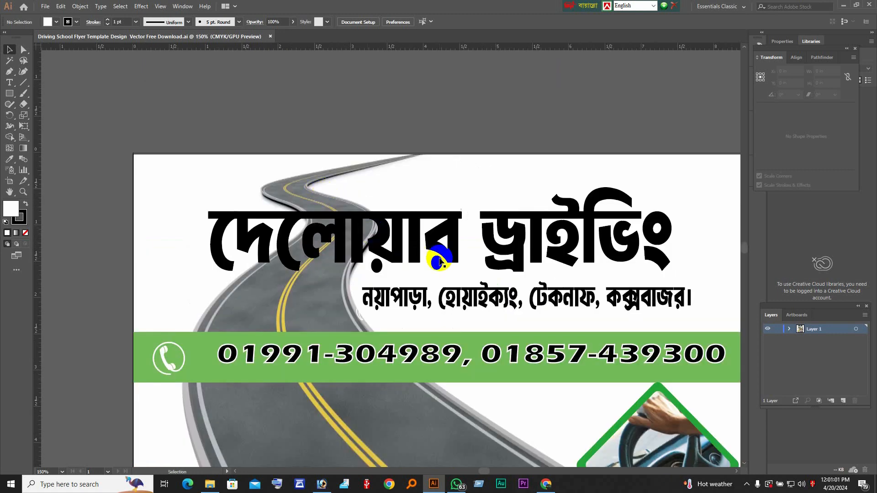
scroll(525, 293, down, 2)
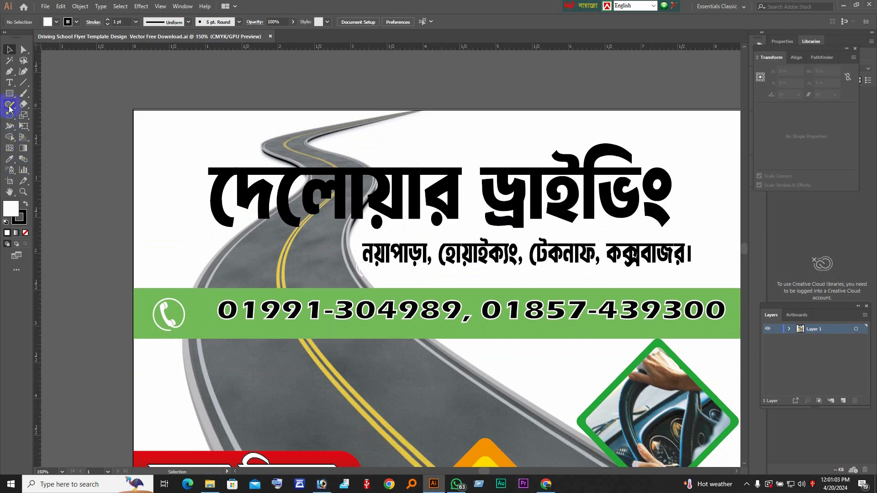
click(9, 82)
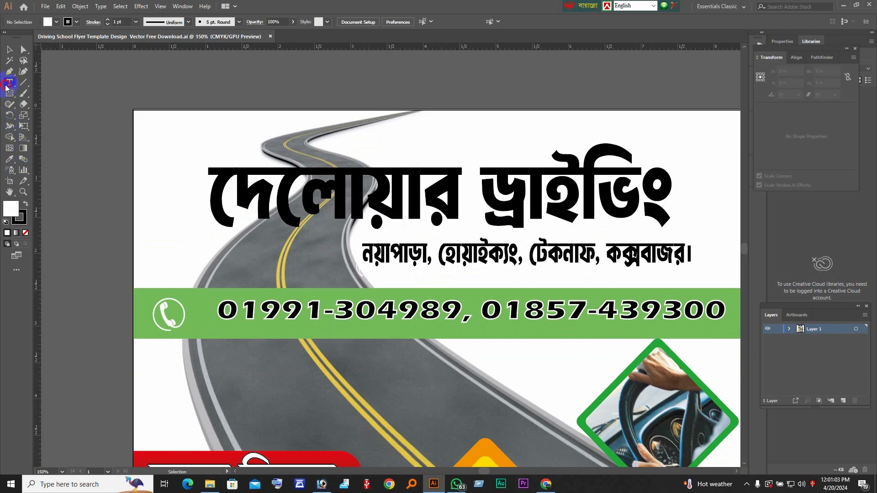
triple_click(351, 188)
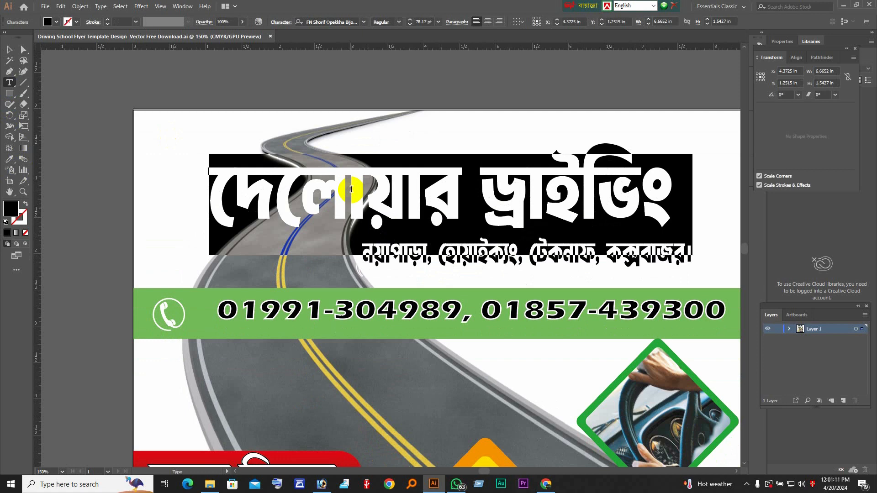
key(ctrl+alt+b)
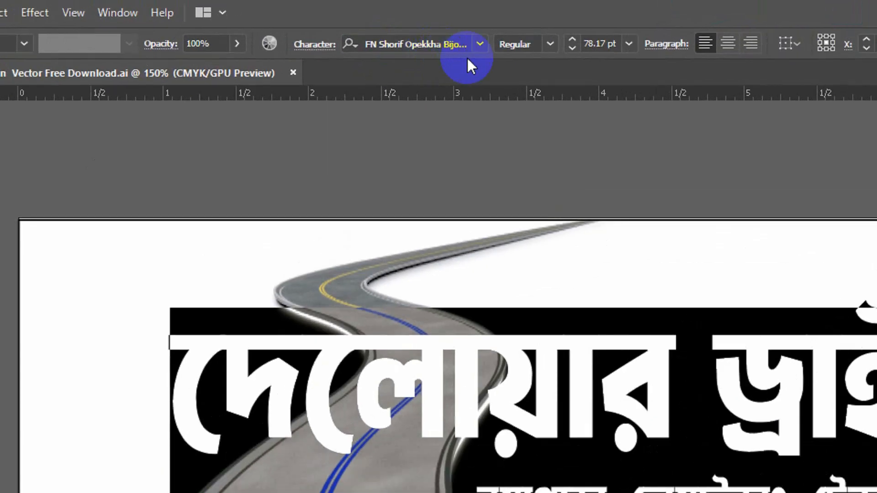
click(473, 48)
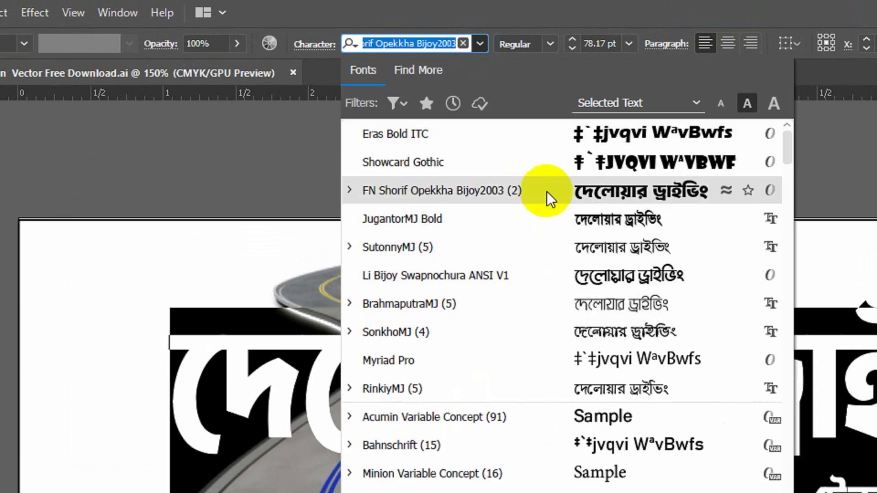
click(547, 191)
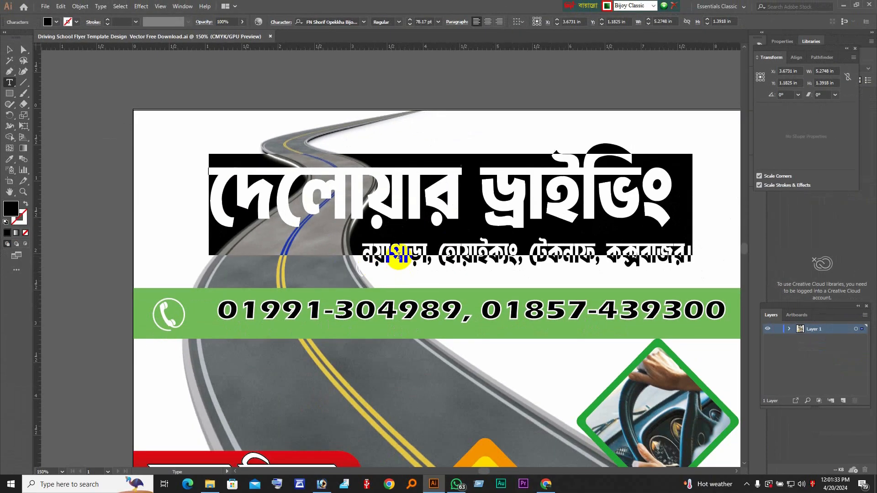
Check that the address line beneath the heading is editable by selecting its text.
click(554, 470)
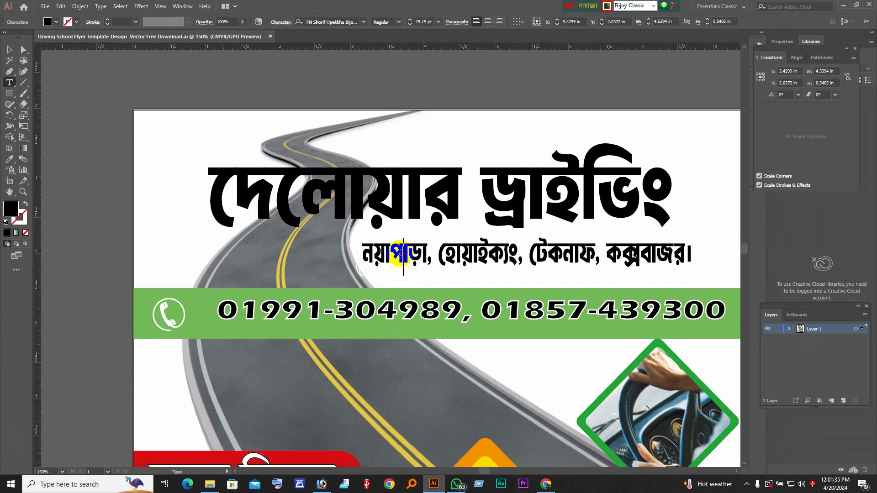
triple_click(395, 249)
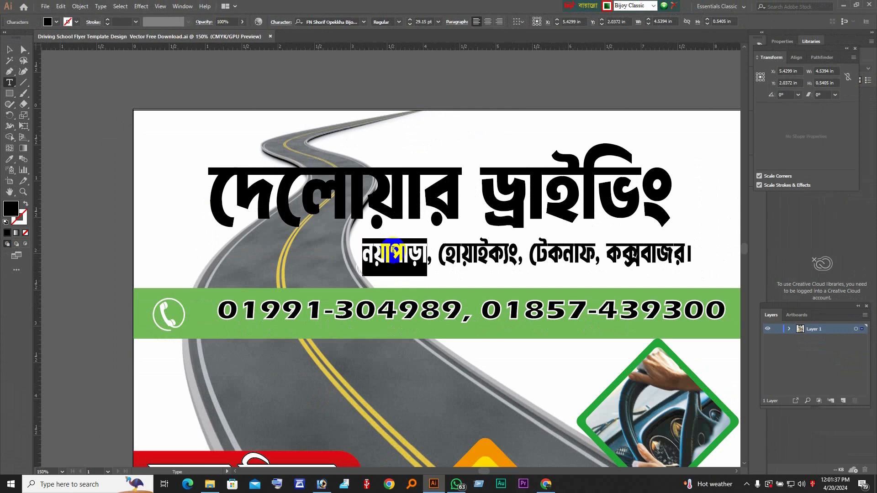
double_click(414, 251)
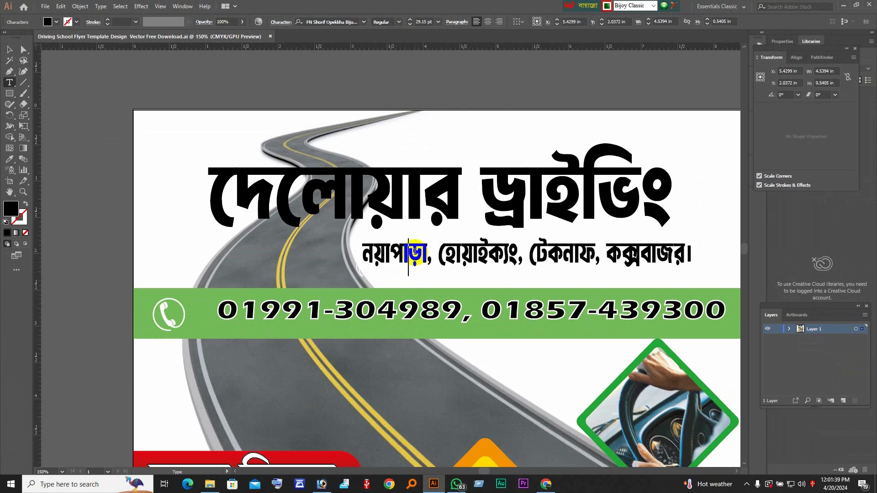
triple_click(413, 251)
click(413, 252)
Check that the phone numbers in the green banner are editable by selecting the whole line.
click(291, 323)
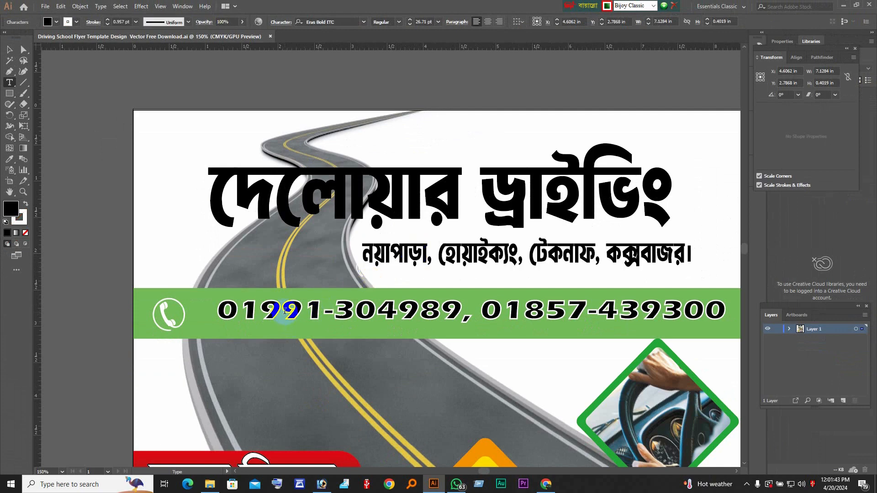
scroll(295, 315, down, 1)
scroll(297, 312, down, 1)
triple_click(280, 216)
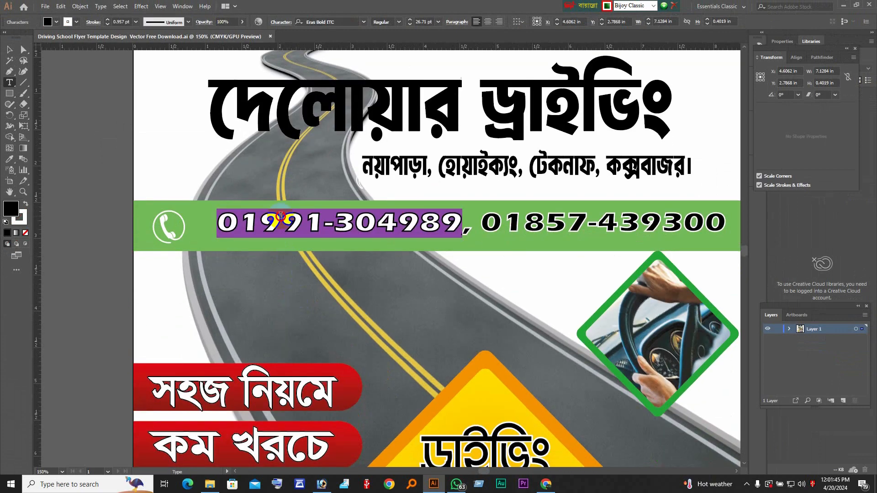
drag(284, 221, 297, 222)
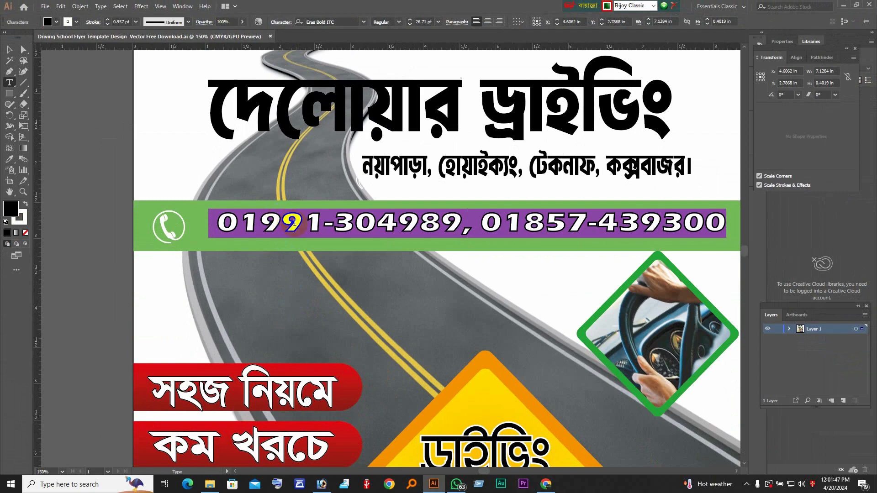
click(9, 49)
Examine the red slogan bars, yellow road sign, blue circle text and car photo in the flyer's lower part.
scroll(252, 270, down, 3)
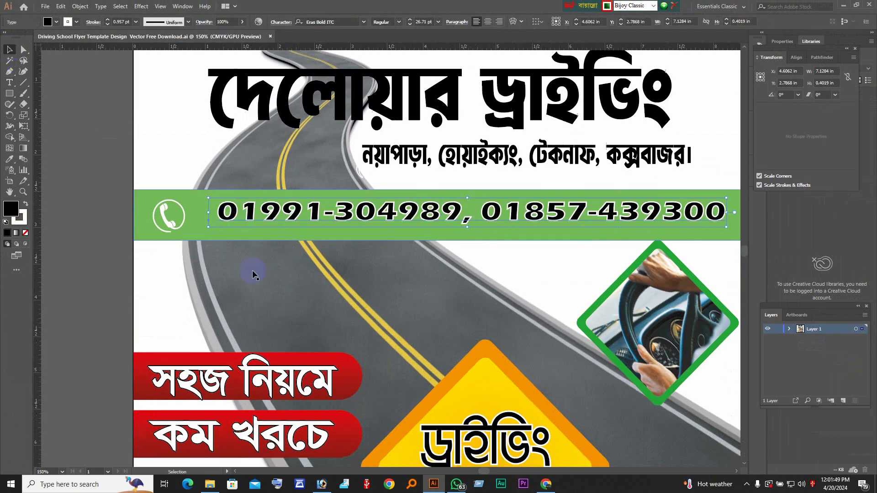
scroll(264, 286, down, 3)
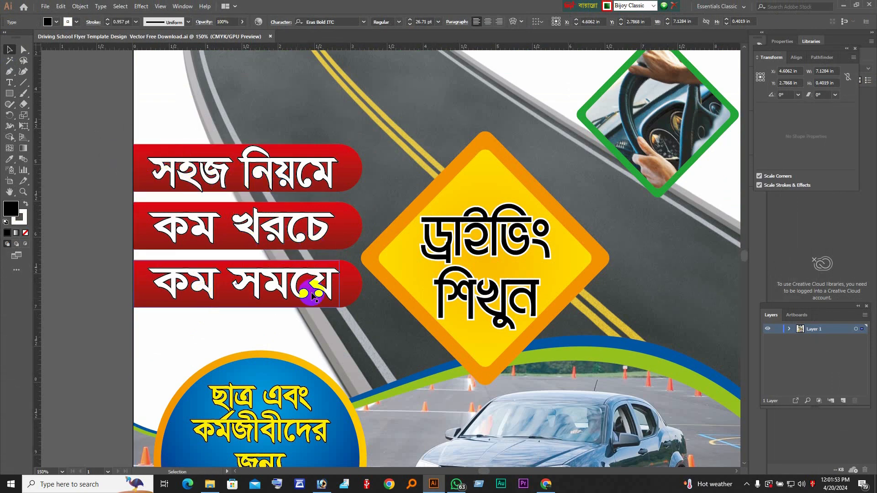
scroll(512, 273, down, 5)
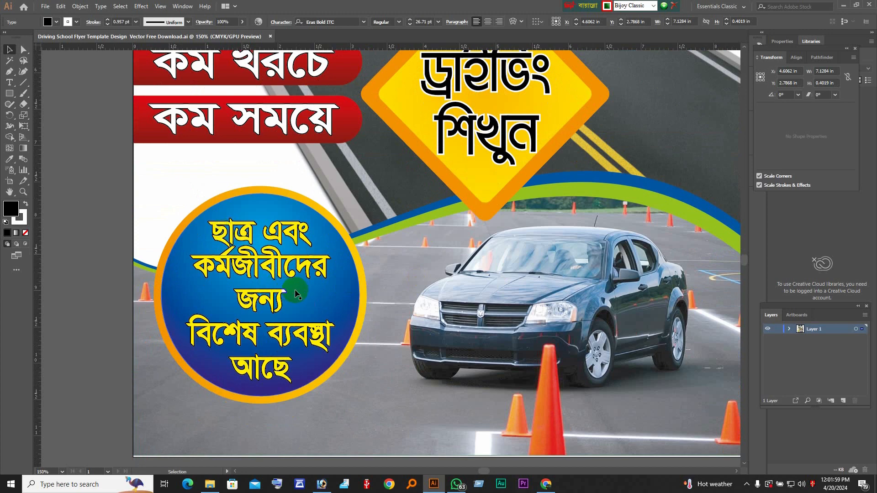
scroll(294, 292, up, 3)
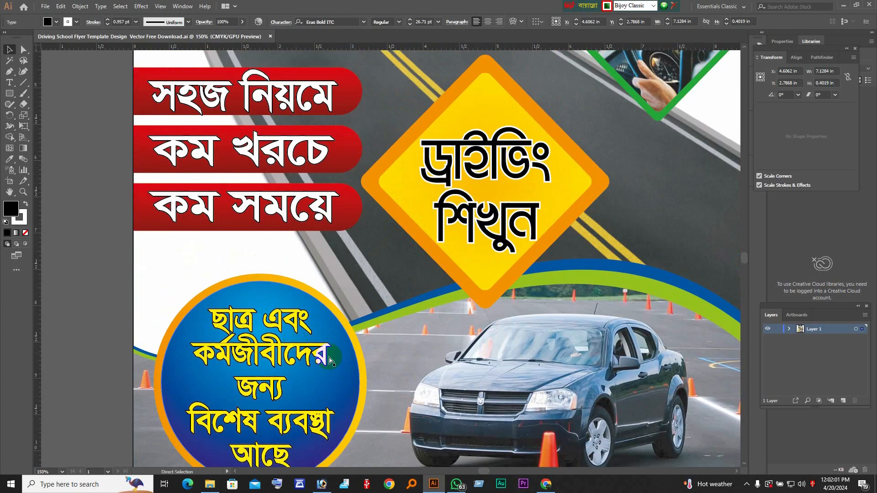
ctrl+alt+click(556, 389)
ctrl+alt+click(556, 387)
scroll(215, 205, up, 7)
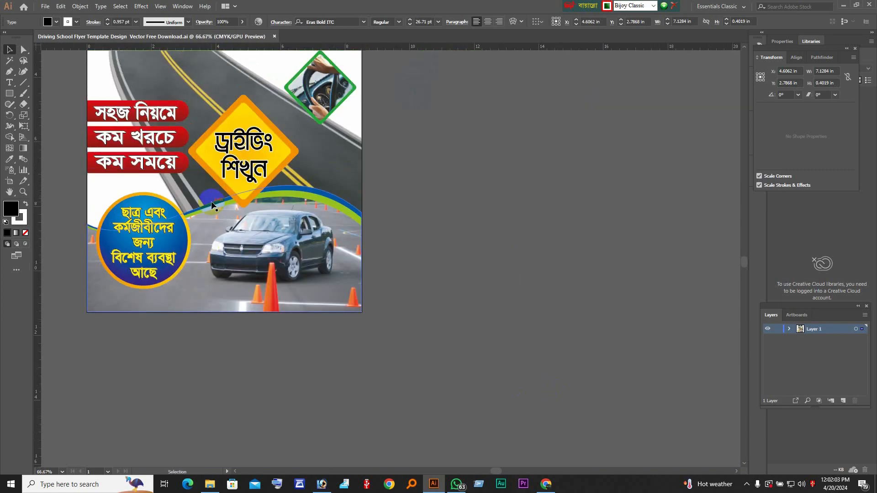
Switch text input back to English and select the heading text object at the top of the flyer.
key(ctrl+alt+b)
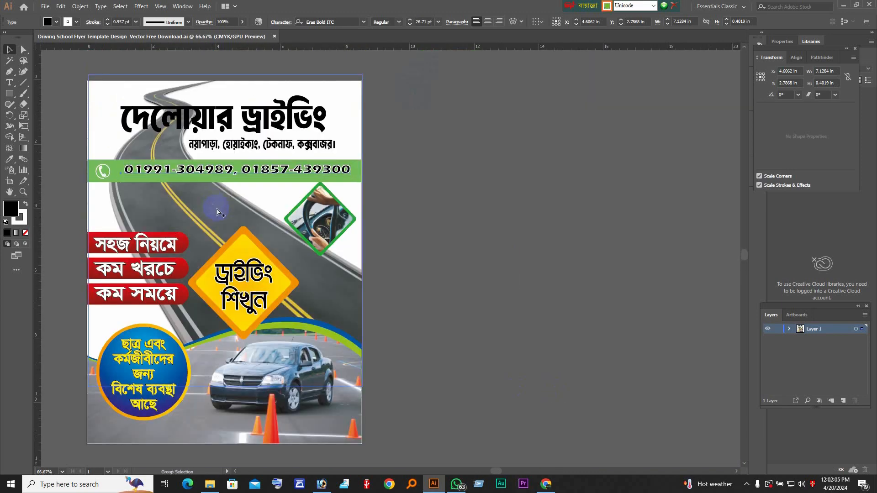
drag(251, 195, 407, 250)
ctrl+click(393, 218)
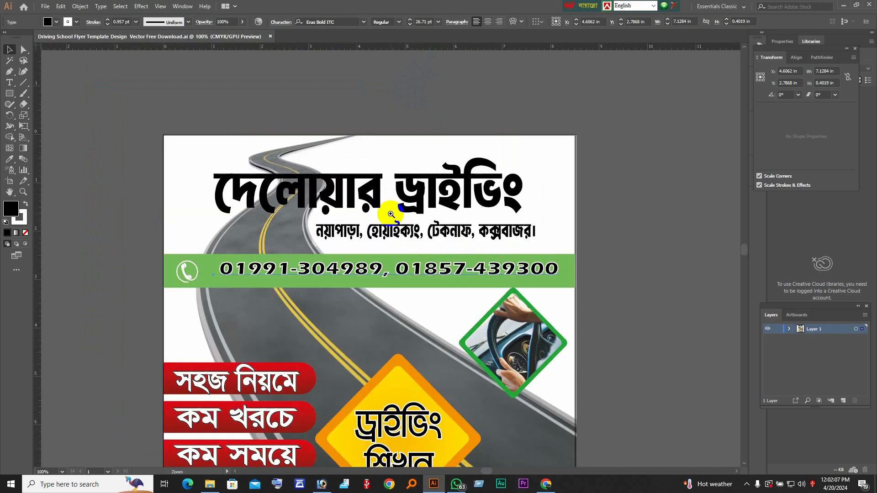
scroll(397, 251, down, 1)
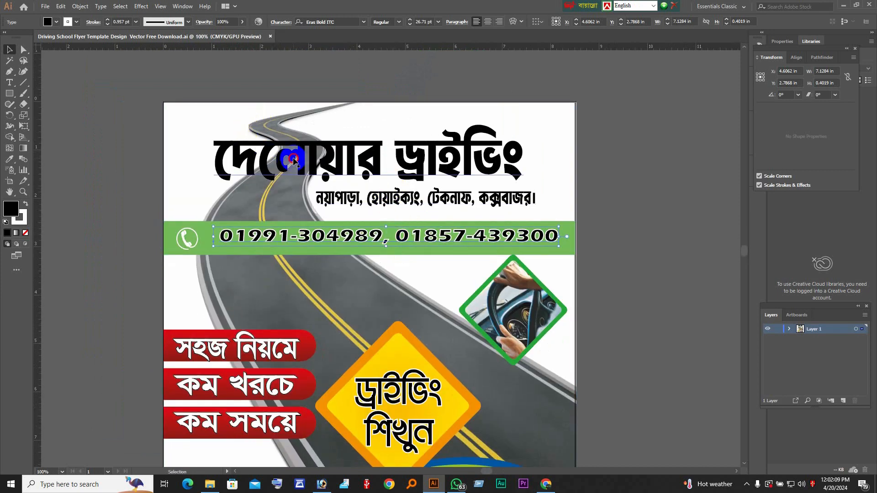
click(288, 163)
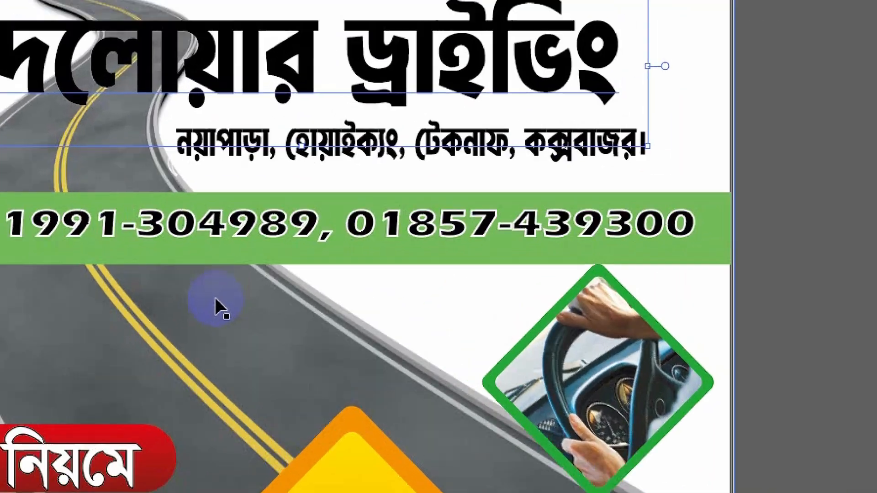
key(ctrl+minus)
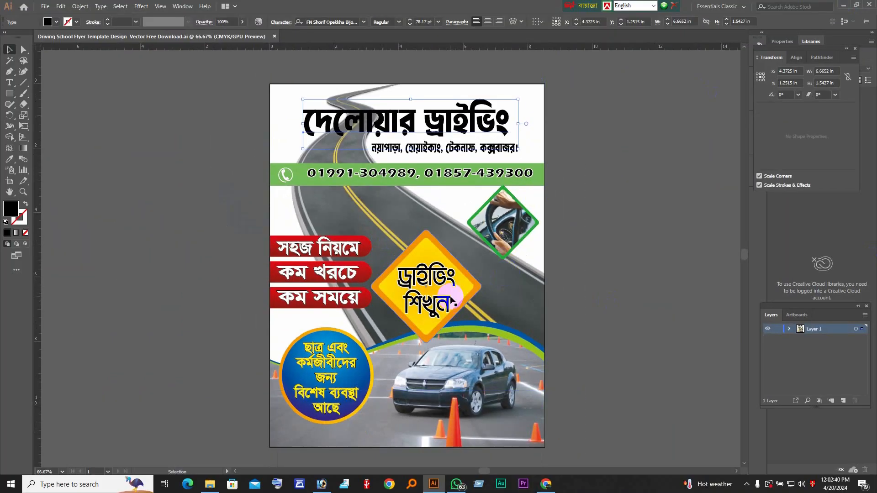
scroll(435, 236, up, 2)
click(436, 236)
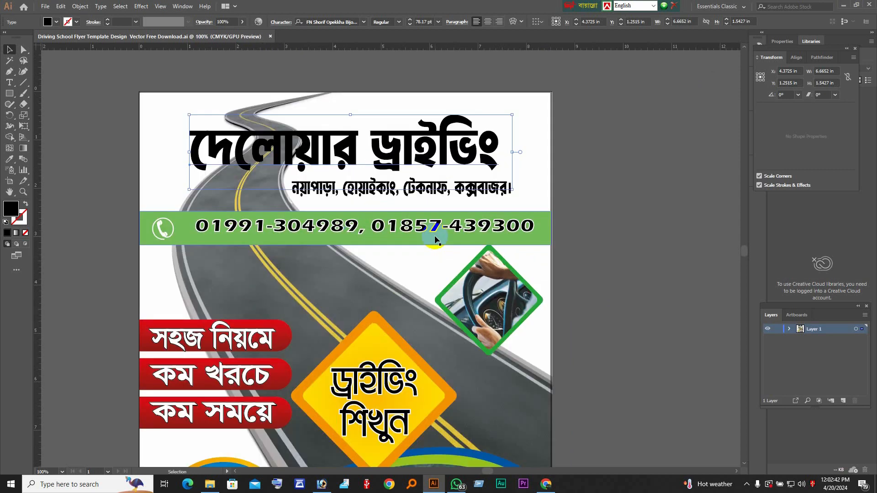
scroll(389, 228, up, 4)
scroll(283, 217, down, 2)
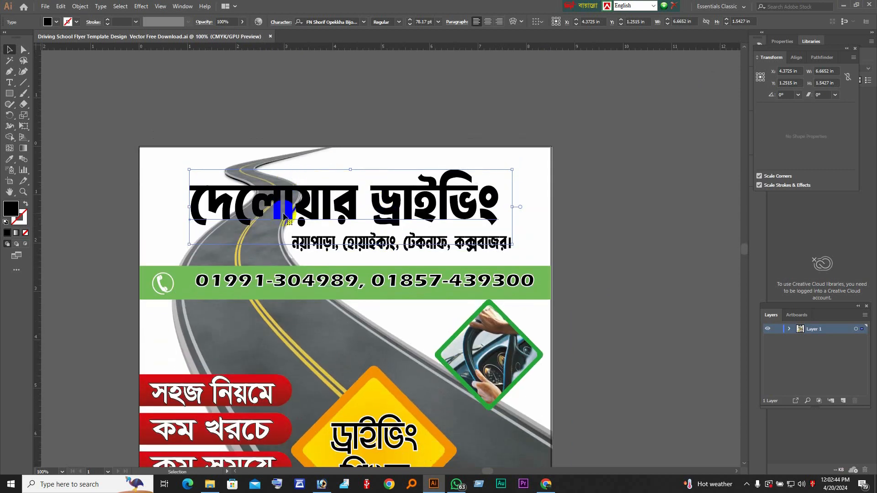
scroll(294, 202, up, 1)
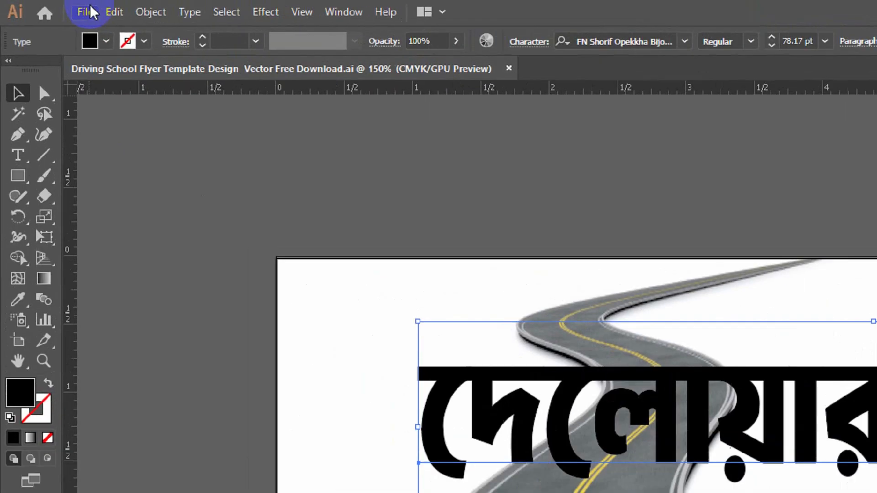
Export the flyer to the Desktop as a JPEG named "Driving School Flyer Template Design Vector Free Download".
click(46, 6)
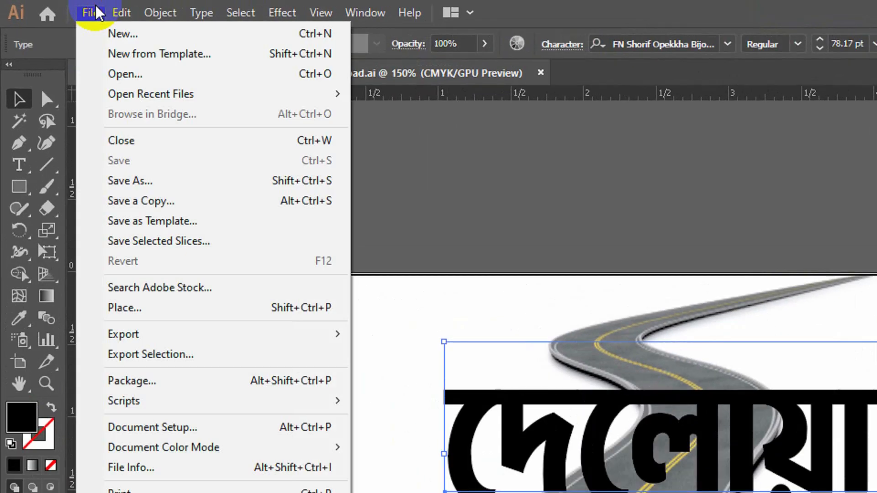
mouse_move(133, 336)
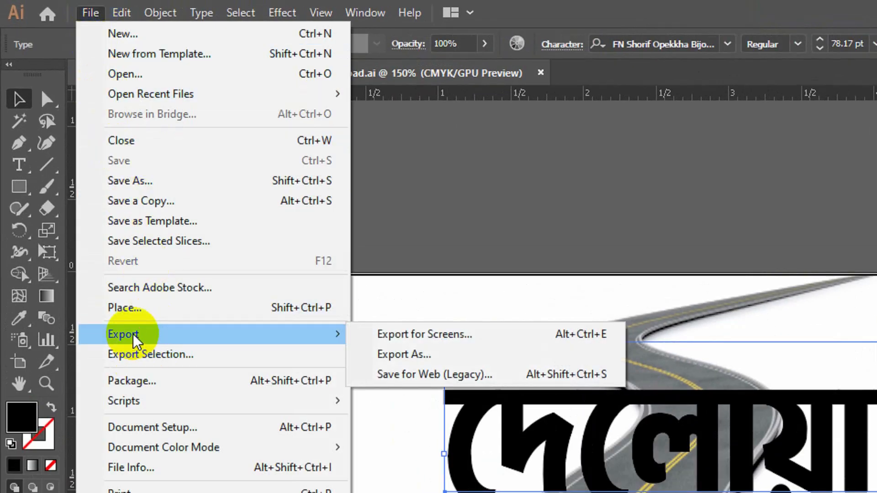
click(416, 358)
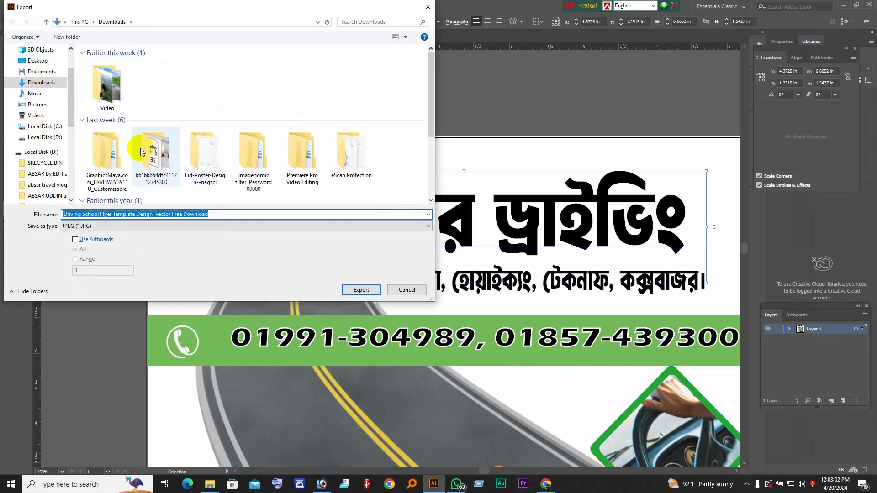
click(30, 64)
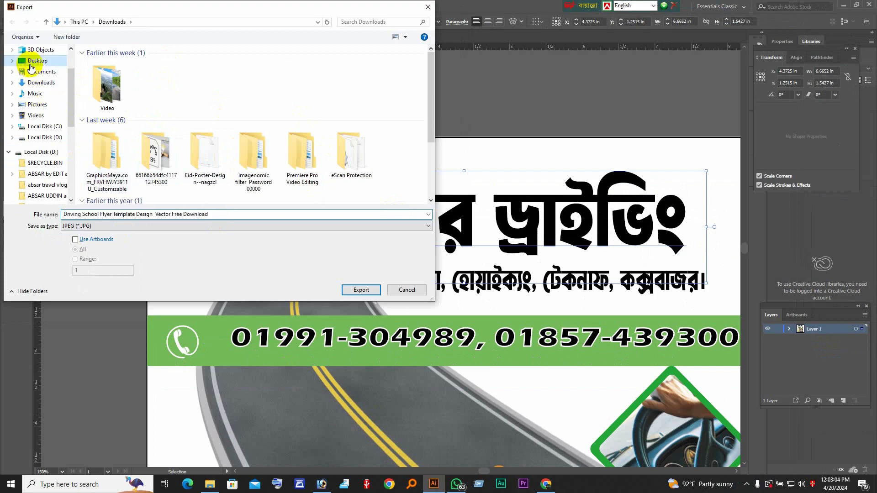
click(360, 290)
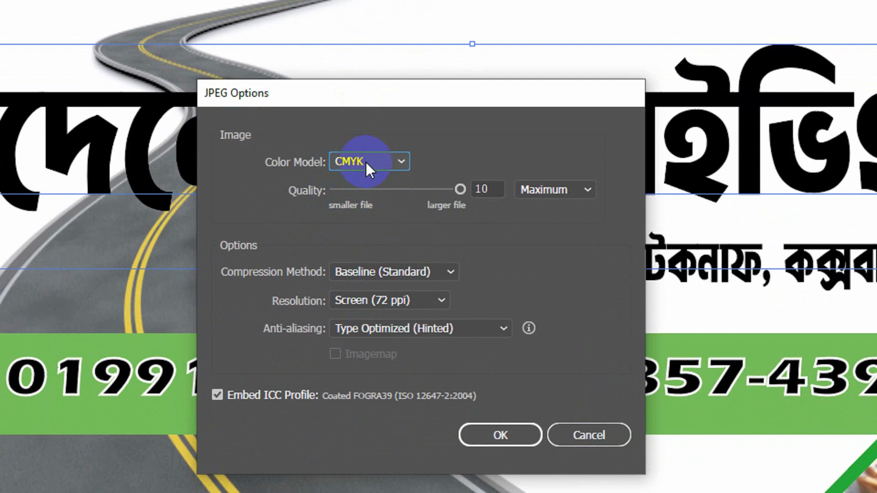
Set the JPEG colour model to RGB and complete the export.
click(396, 160)
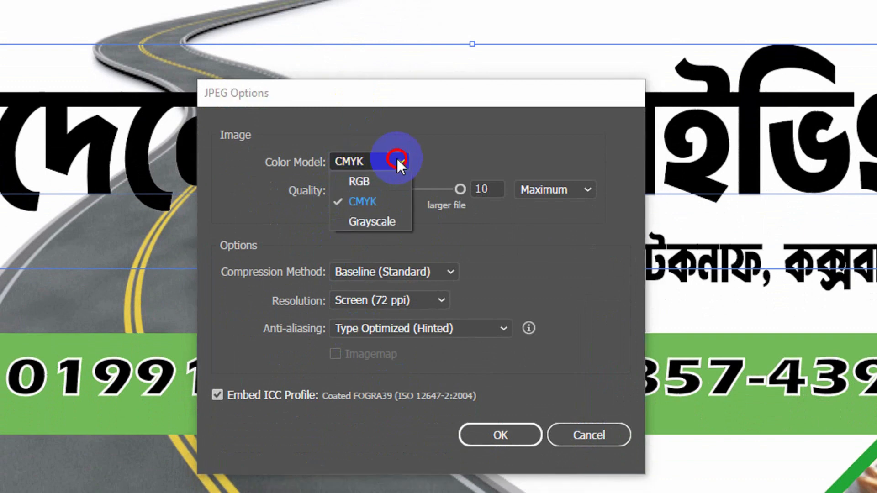
click(382, 179)
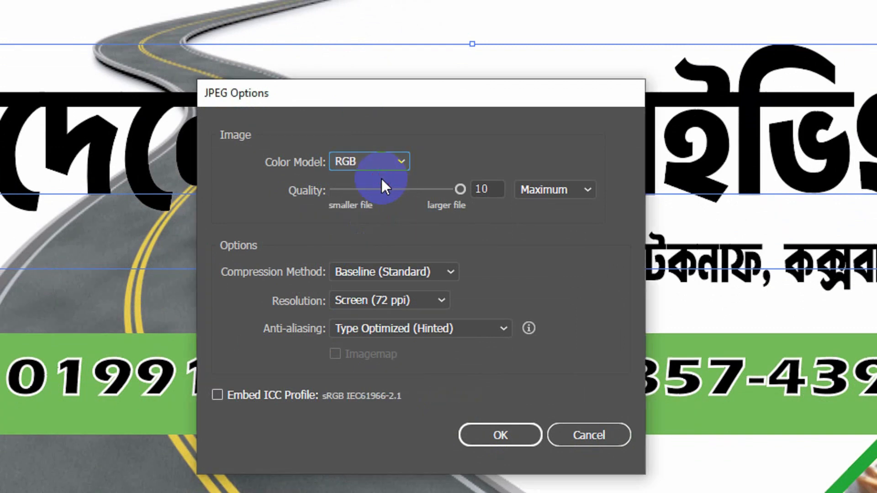
click(507, 435)
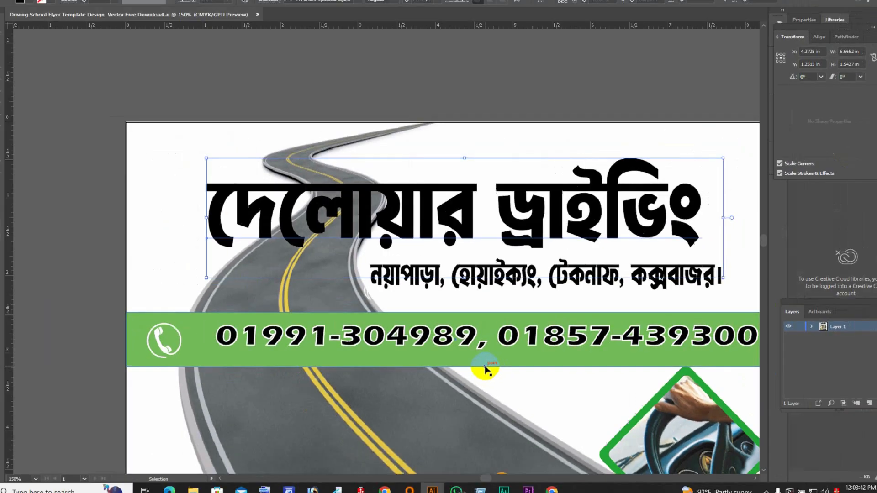
Examine the complete flyer layout from the heading and phone banner down to the blue circle and car photo.
scroll(510, 372, down, 3)
key(ctrl+minus)
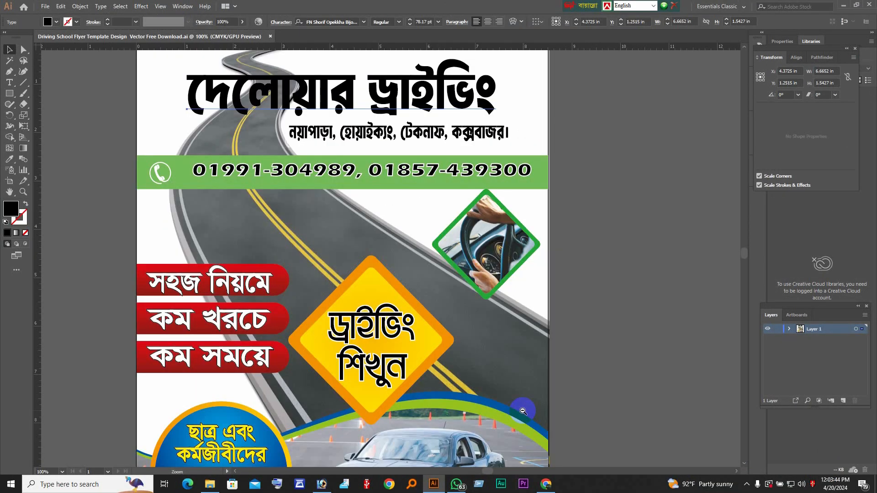
key(ctrl+minus)
scroll(445, 363, up, 3)
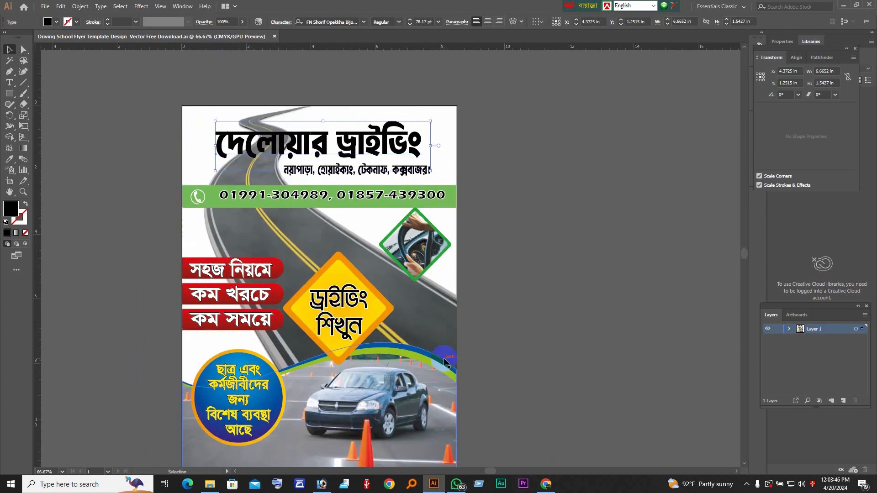
scroll(445, 363, down, 2)
scroll(356, 344, up, 1)
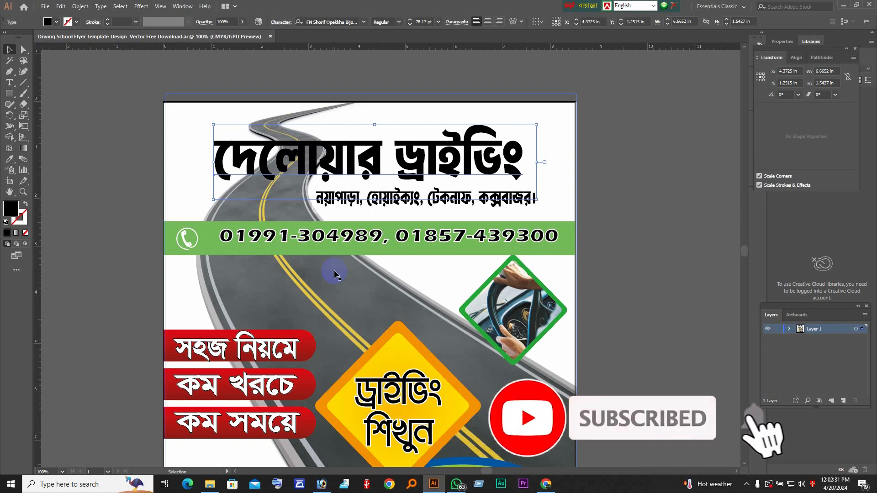
scroll(336, 279, down, 5)
scroll(336, 312, down, 1)
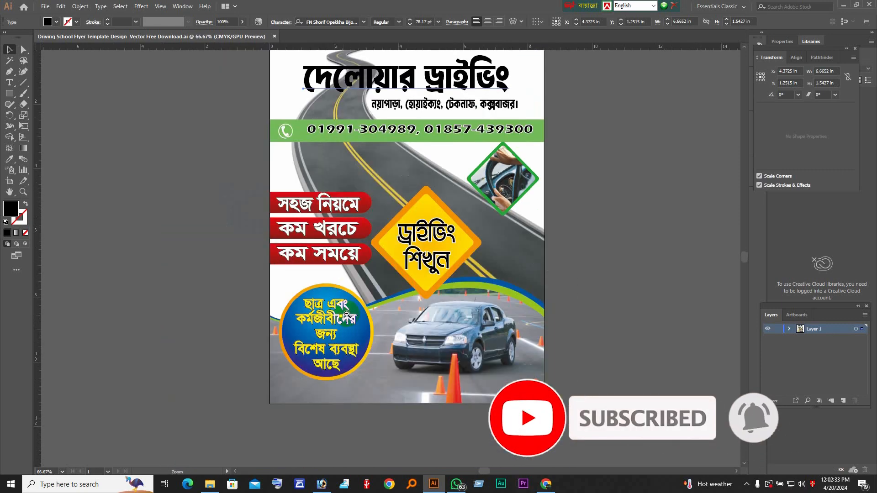
scroll(383, 243, up, 5)
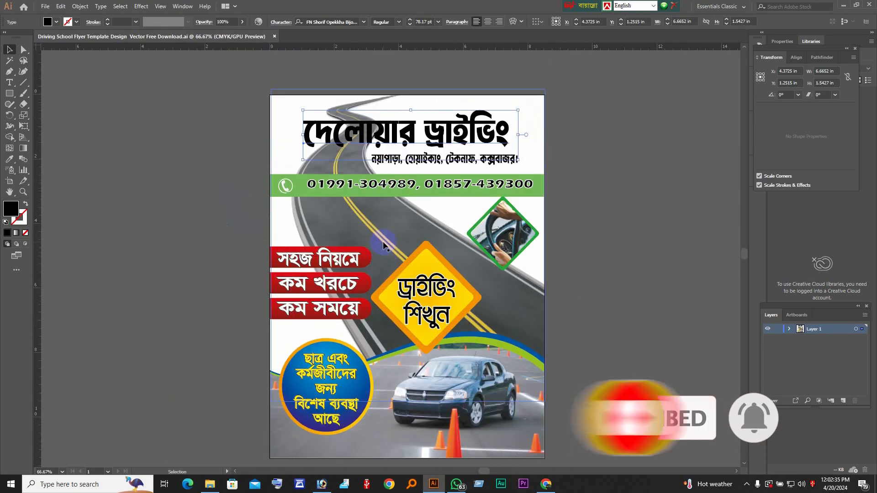